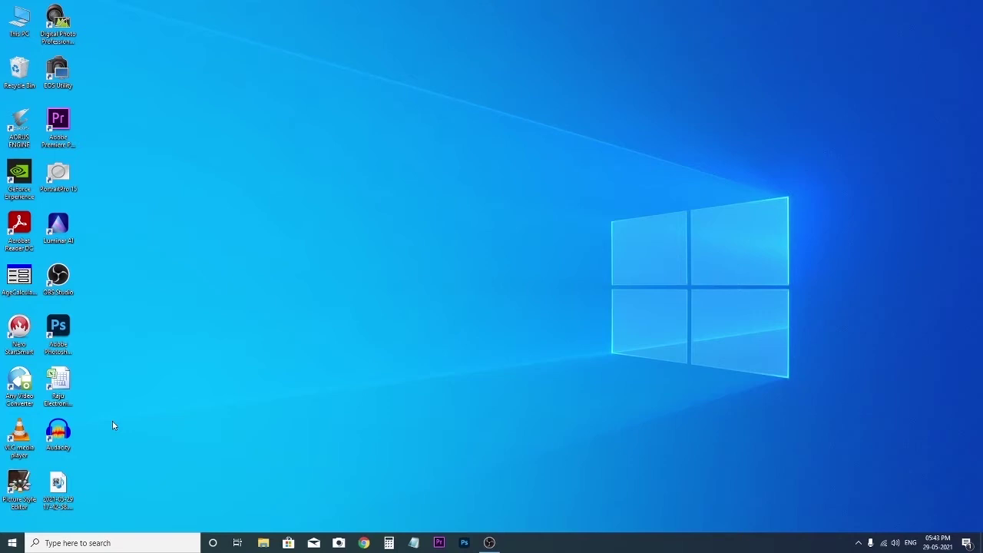
In Chrome, start a Google search for Audacity by typing 'auda' into the search box.
{"action": "left_click", "coordinate": [365, 543]}
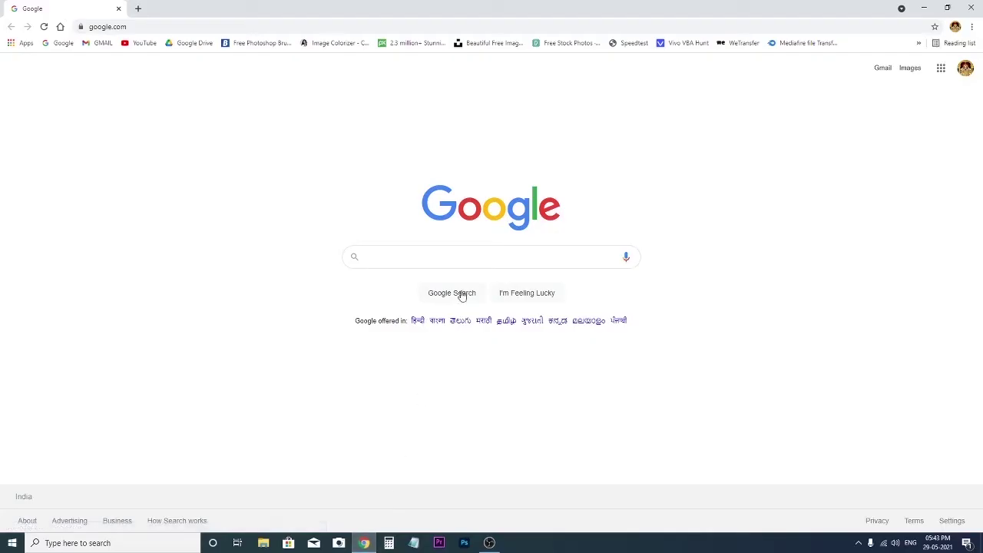
{"action": "left_click", "coordinate": [478, 254]}
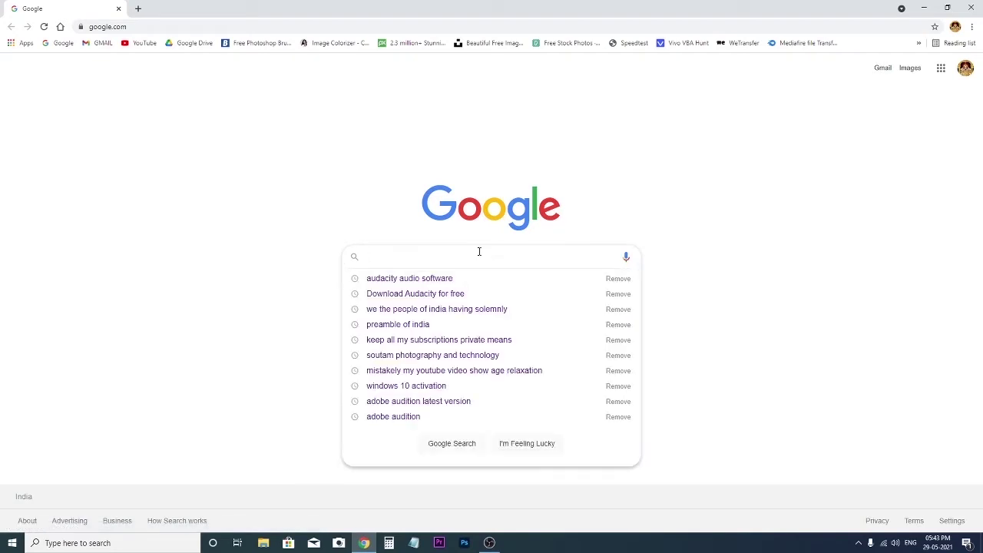
{"action": "type", "text": "au"}
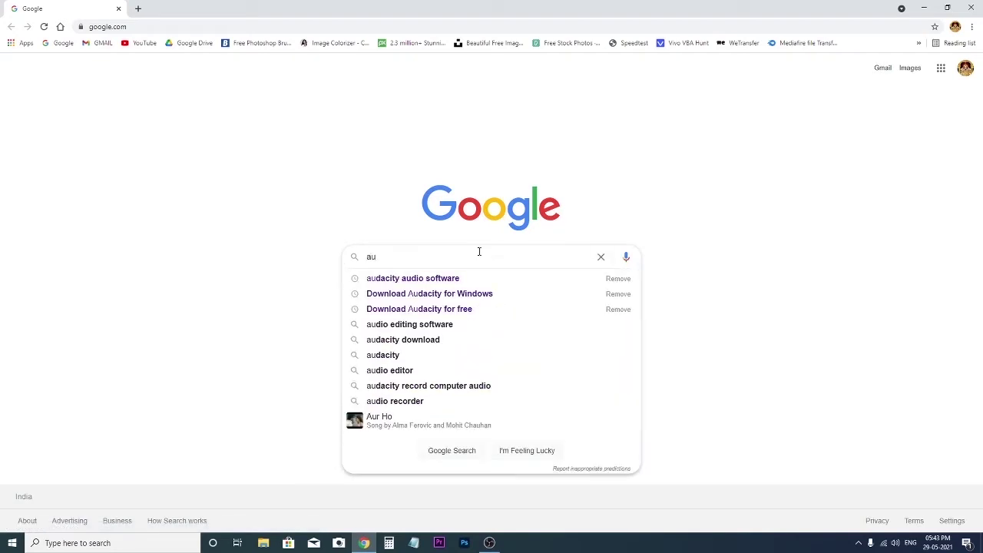
{"action": "type", "text": "dacity audio software"}
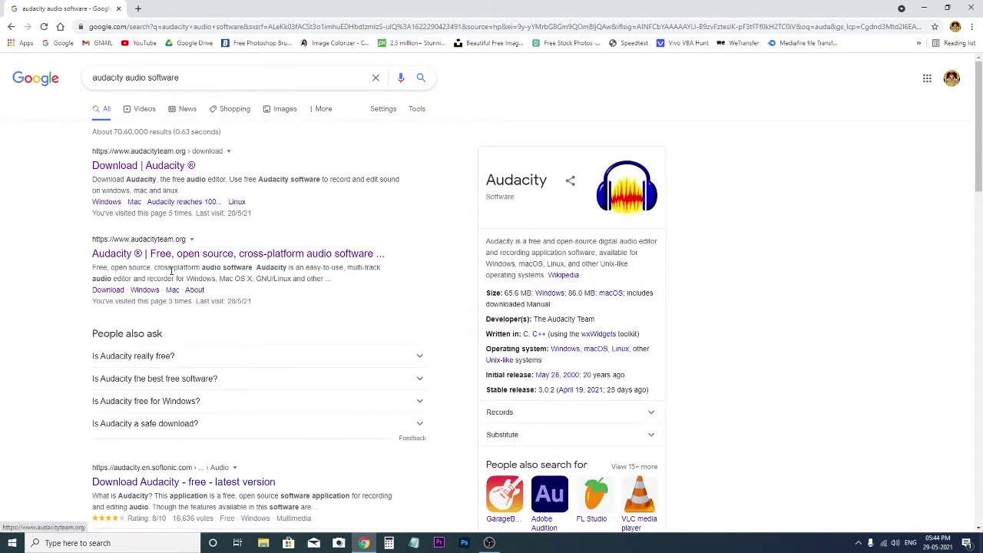
Open Audacity's official download page and choose the Audacity for Windows download.
{"action": "left_click", "coordinate": [165, 166]}
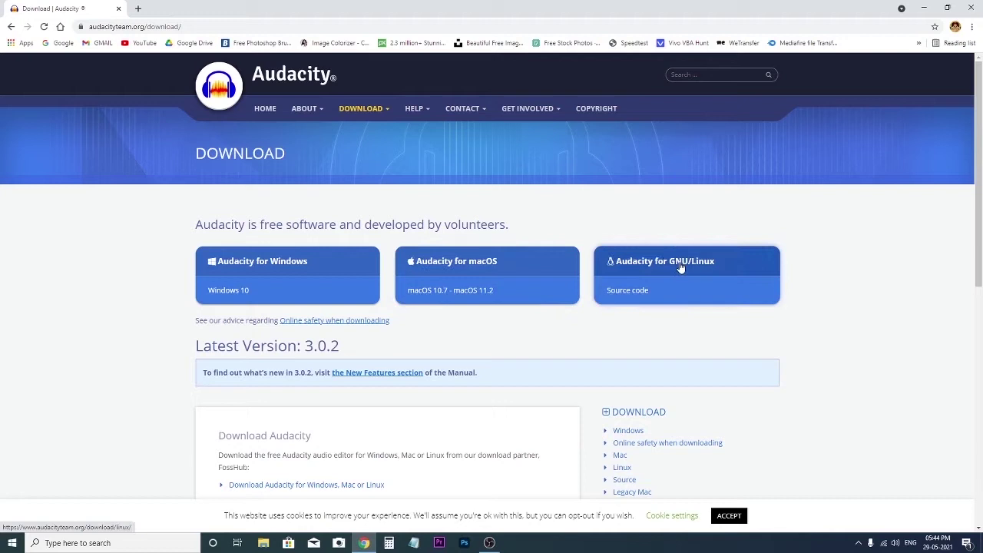
{"action": "left_click", "coordinate": [260, 275]}
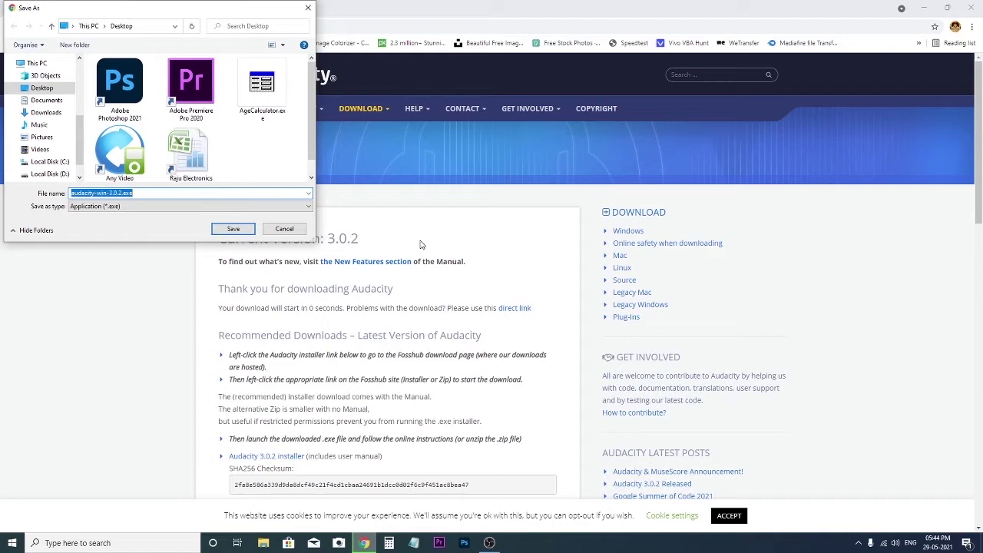
Cancel saving audacity-win-3.0.2.exe, minimise Chrome, and launch Audacity from its desktop shortcut.
{"action": "left_click", "coordinate": [308, 8]}
{"action": "left_click", "coordinate": [924, 8]}
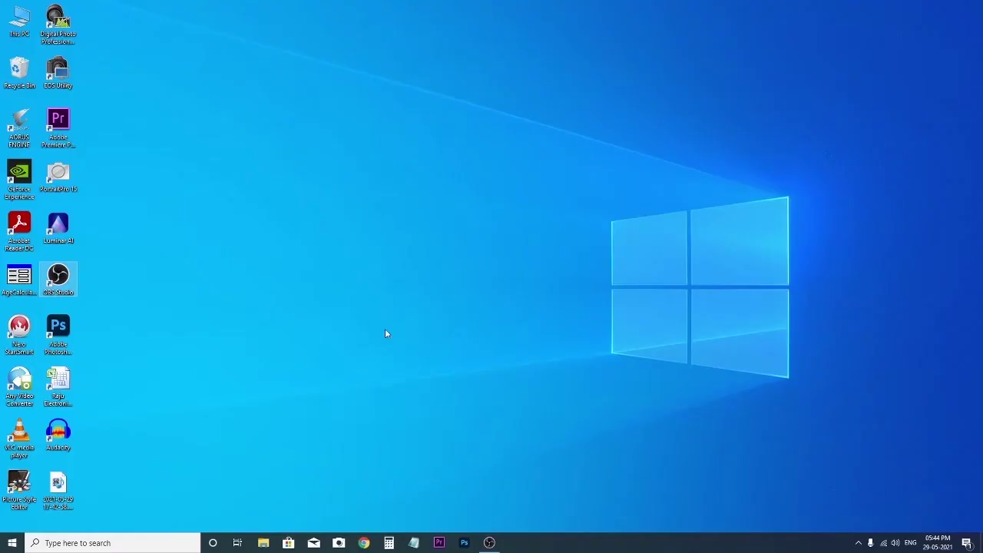
{"action": "double_click", "coordinate": [63, 431]}
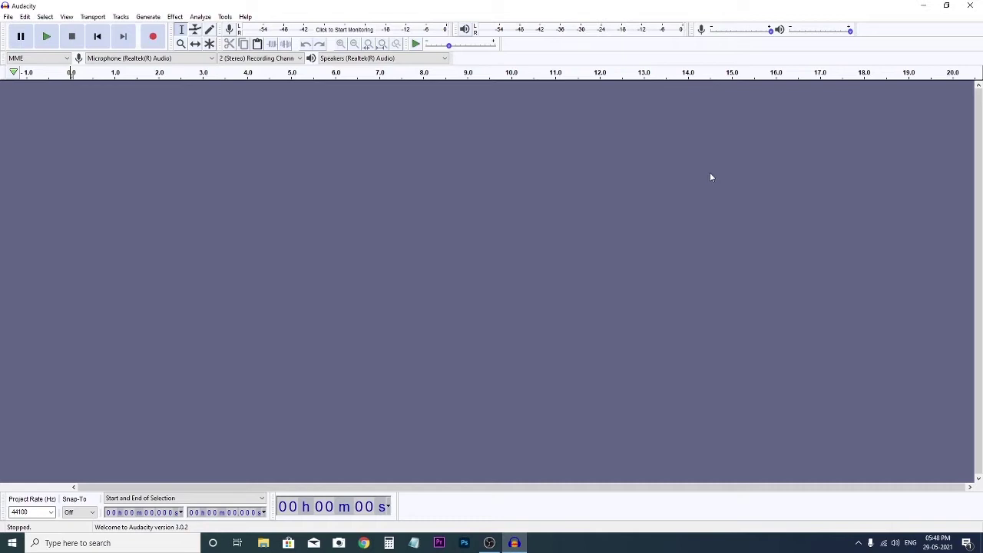
Record about 24 seconds of voice onto a new track, then pause recording.
{"action": "key", "text": "r"}
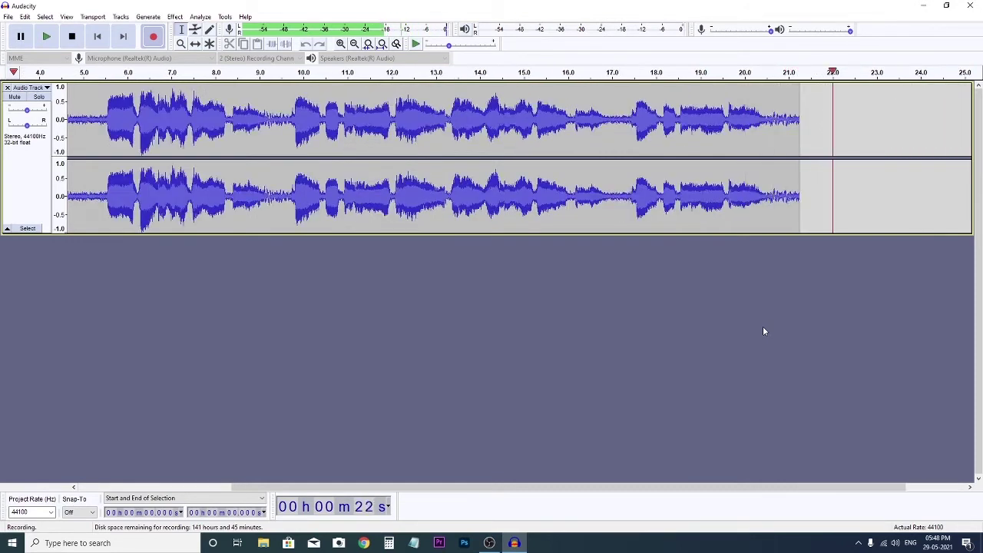
{"action": "left_click", "coordinate": [23, 38]}
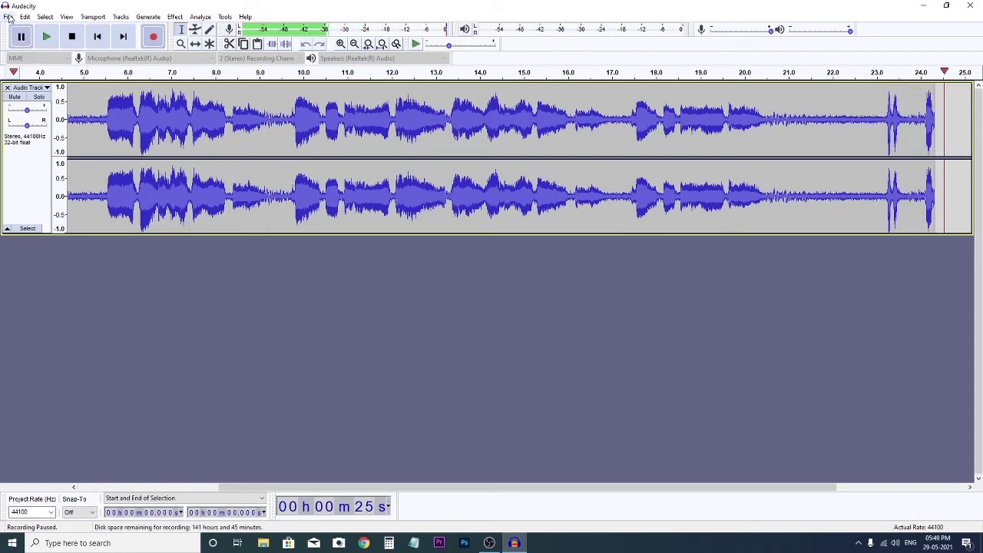
Export the recording as WAV file 'Sample audio', accept the metadata unchanged, and close Audacity.
{"action": "left_click", "coordinate": [9, 18]}
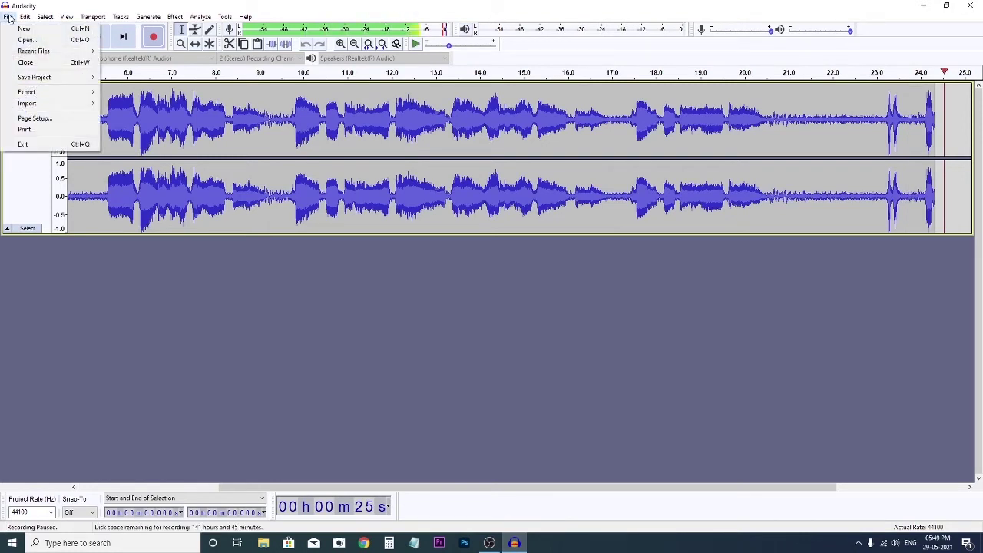
{"action": "mouse_move", "coordinate": [69, 92]}
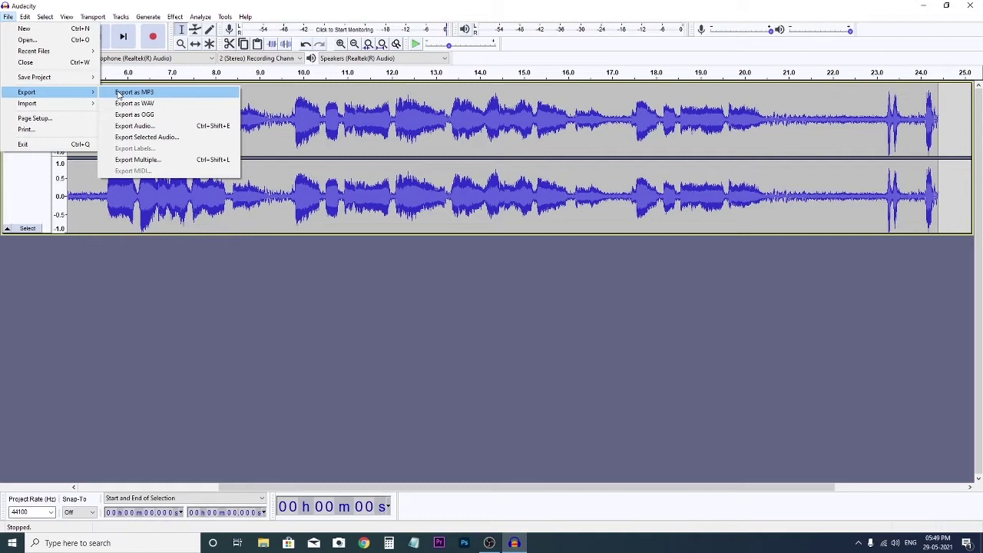
{"action": "left_click", "coordinate": [139, 128]}
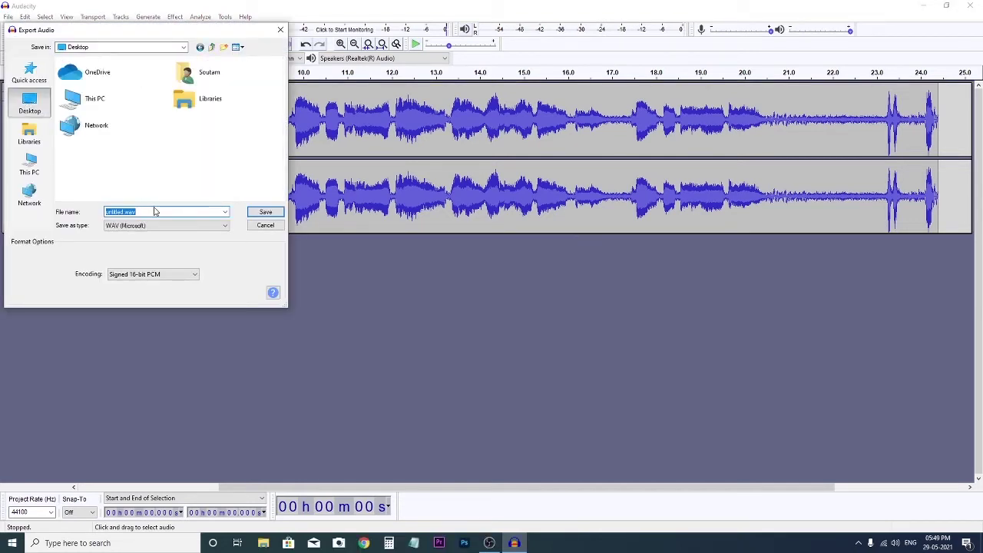
{"action": "type", "text": "Sample "}
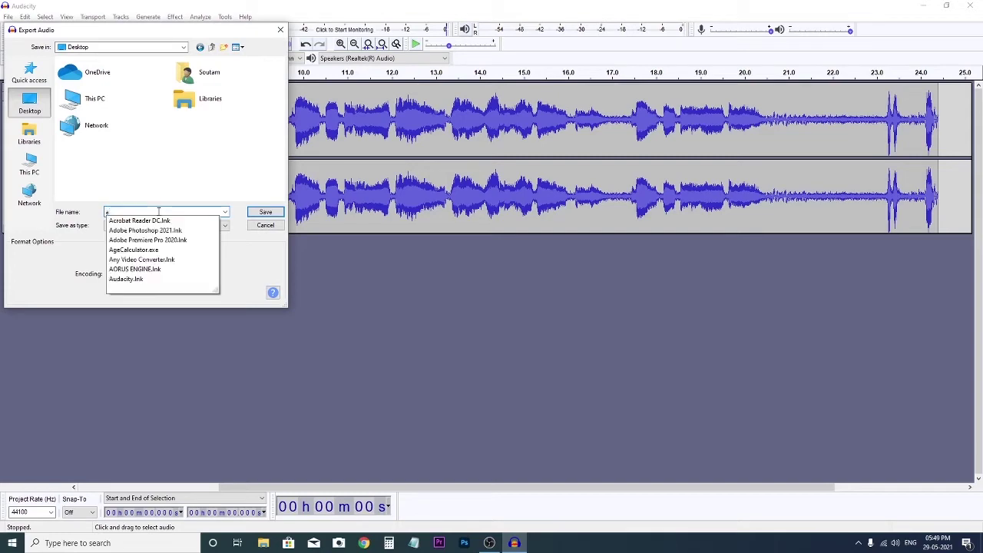
{"action": "type", "text": "audio"}
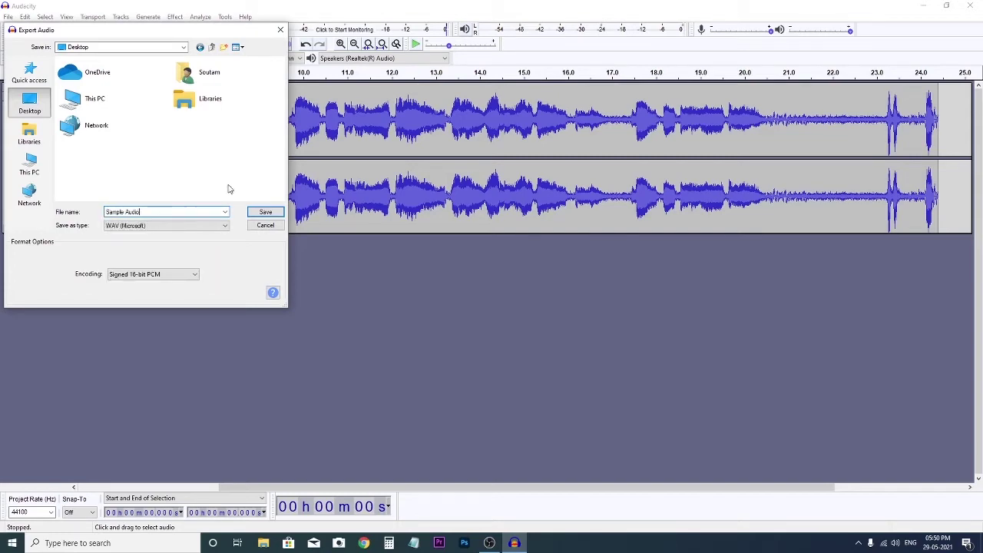
{"action": "left_click", "coordinate": [265, 212]}
{"action": "left_click", "coordinate": [526, 356]}
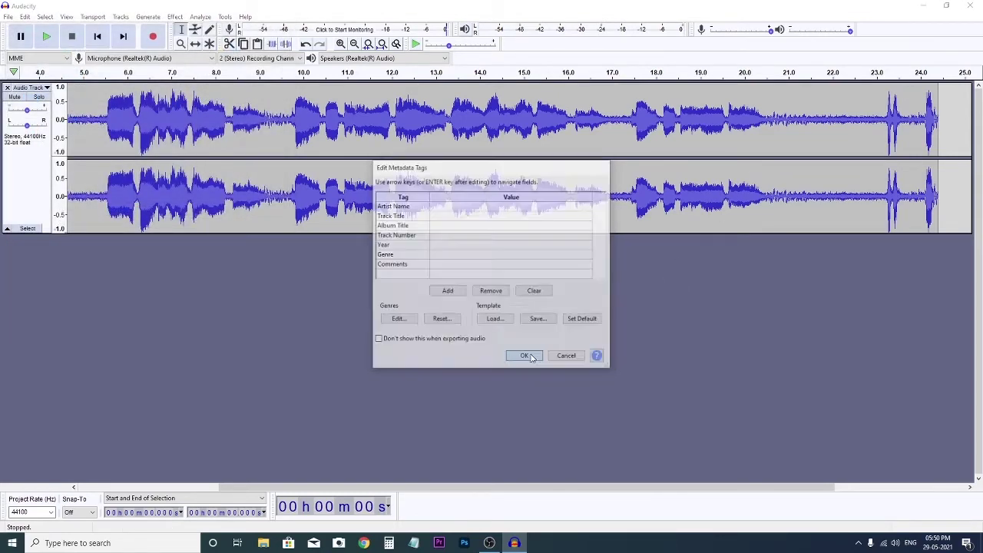
{"action": "left_click", "coordinate": [978, 4]}
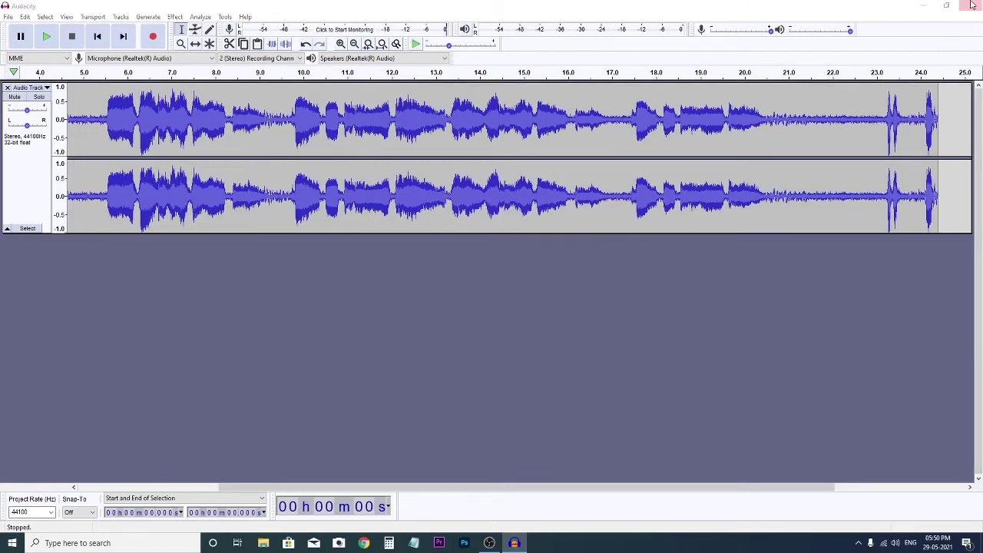
Quit without saving, relaunch Audacity, and open Sample Audio.wav from the Desktop.
{"action": "left_click", "coordinate": [513, 267]}
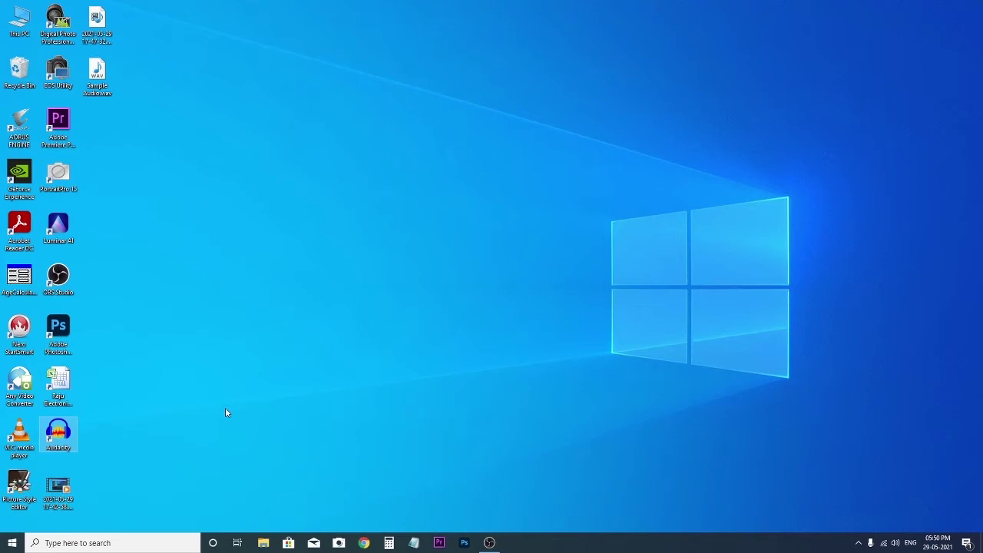
{"action": "double_click", "coordinate": [73, 445]}
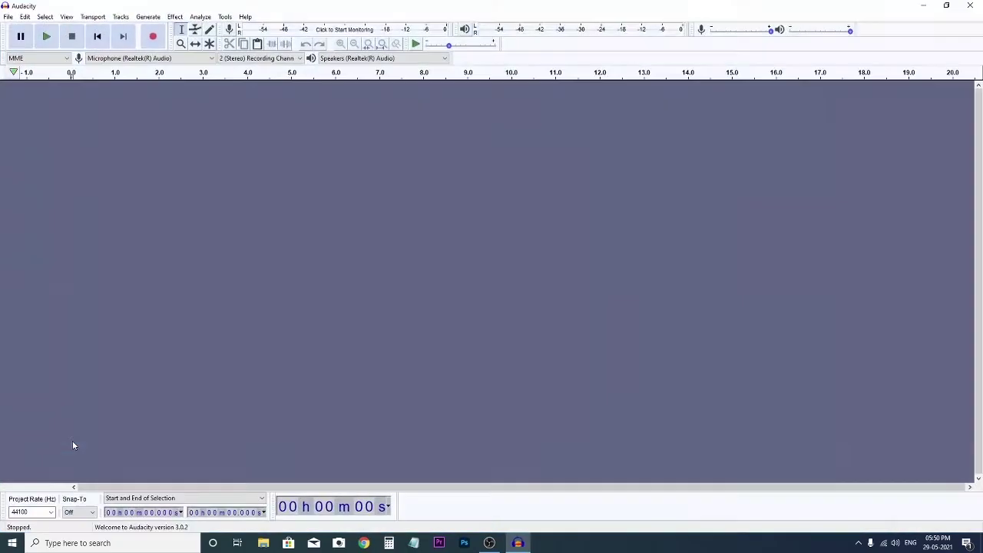
{"action": "left_click", "coordinate": [7, 17]}
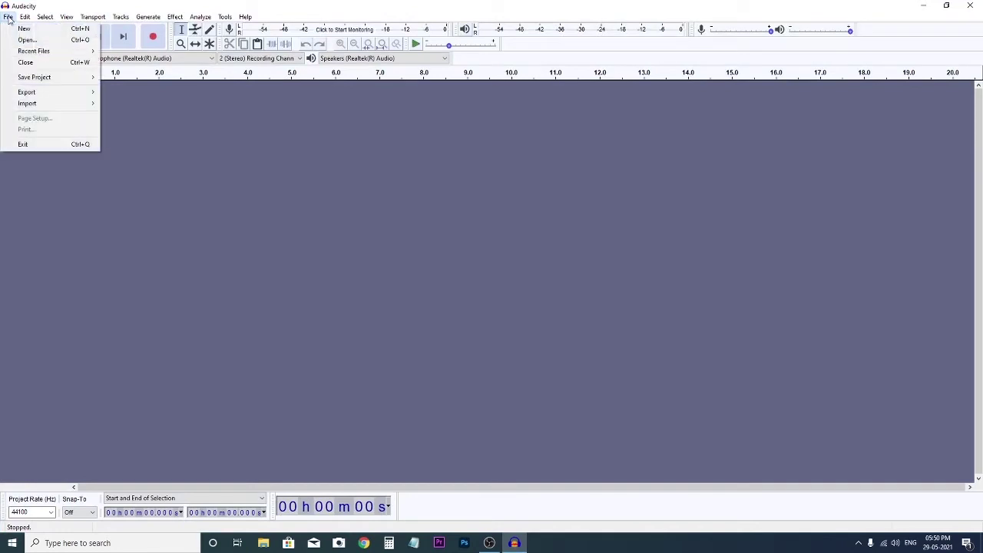
{"action": "left_click", "coordinate": [21, 40]}
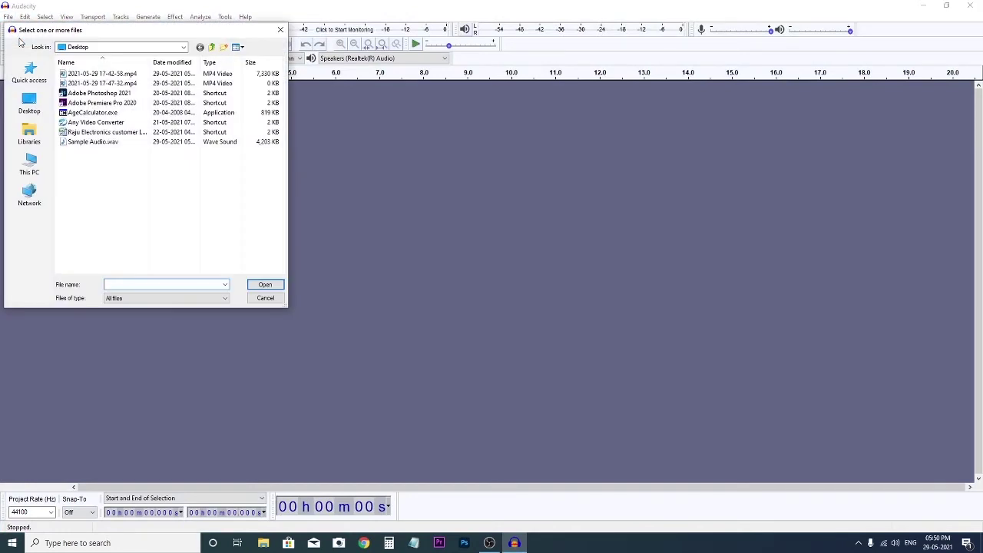
{"action": "left_click", "coordinate": [30, 104]}
{"action": "scroll", "coordinate": [131, 185], "scroll_direction": "down", "scroll_amount": 3}
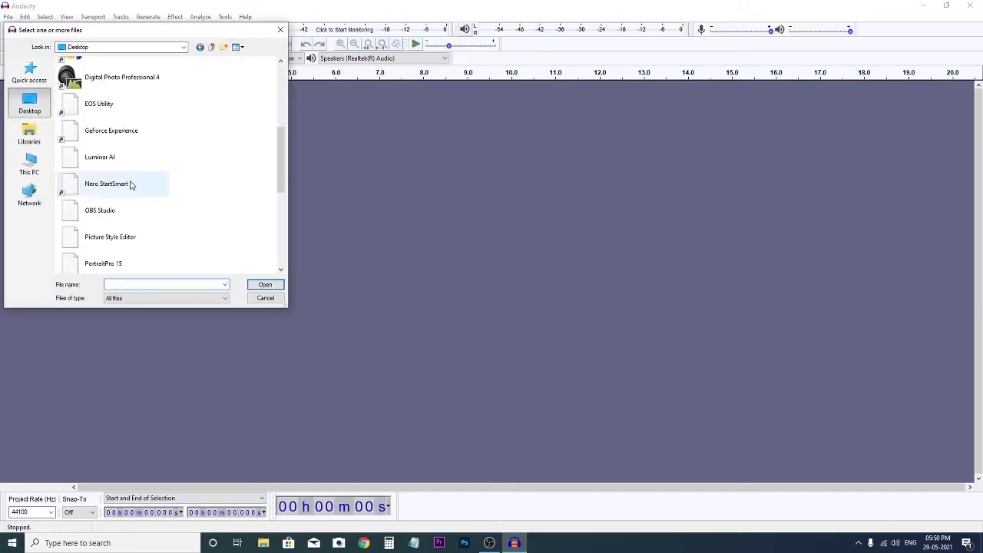
{"action": "scroll", "coordinate": [131, 185], "scroll_direction": "down", "scroll_amount": 5}
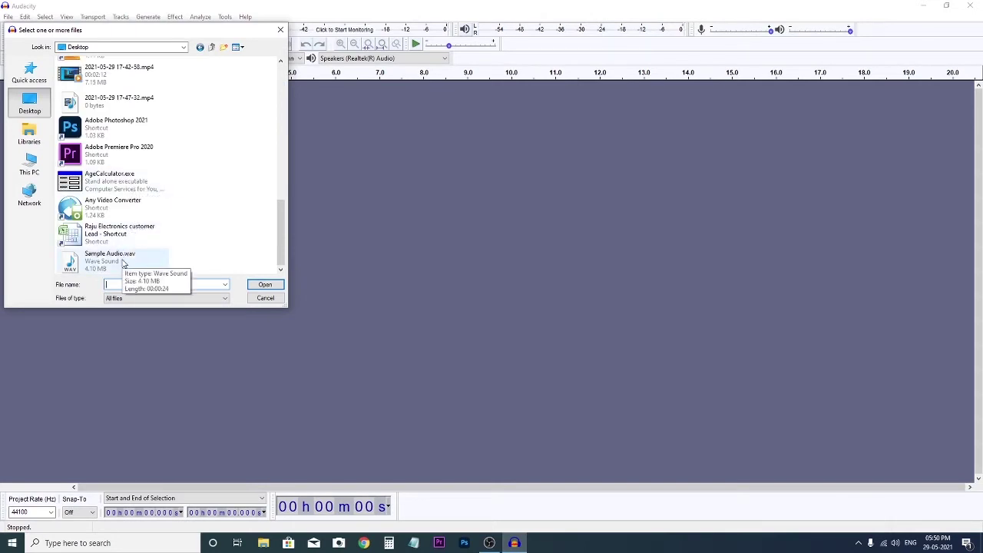
{"action": "double_click", "coordinate": [123, 263]}
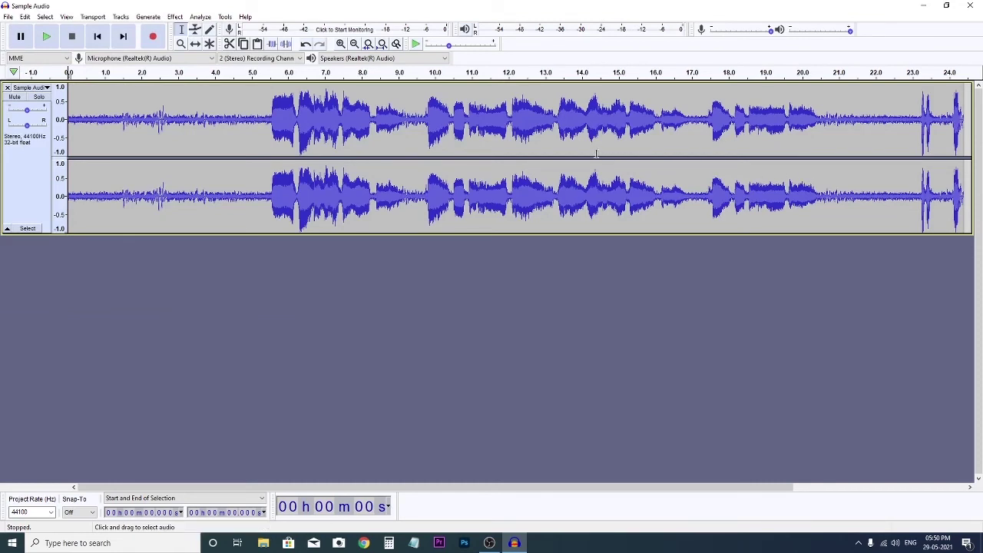
Play back the recording, pause it, and select the first ~5.16 seconds of background noise.
{"action": "left_click", "coordinate": [47, 37]}
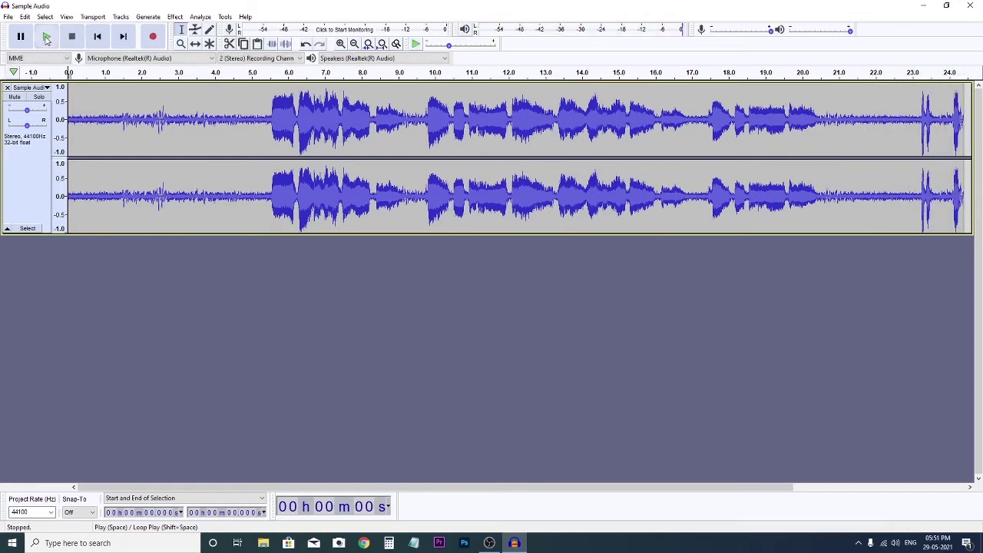
{"action": "left_click", "coordinate": [20, 45]}
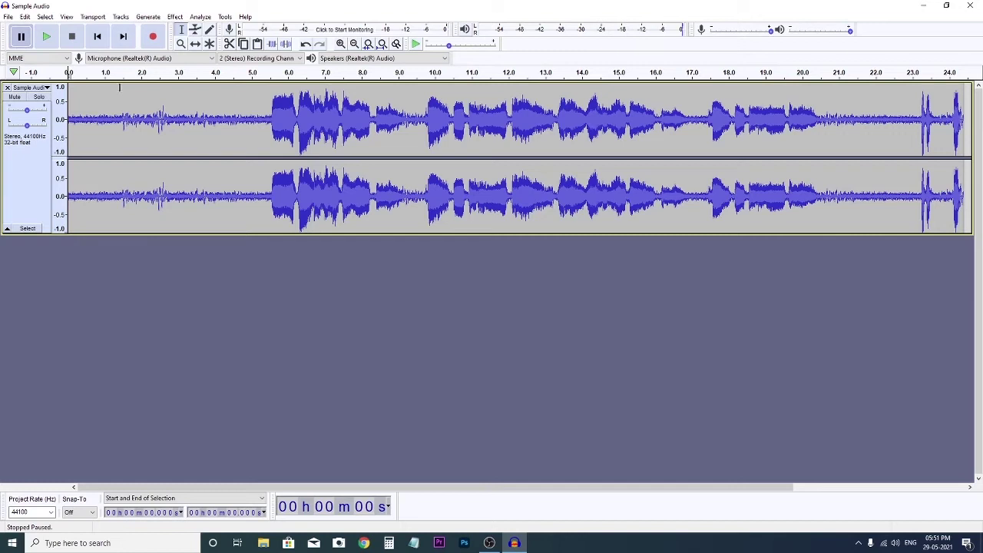
{"action": "left_click_drag", "start_coordinate": [256, 127], "coordinate": [47, 165]}
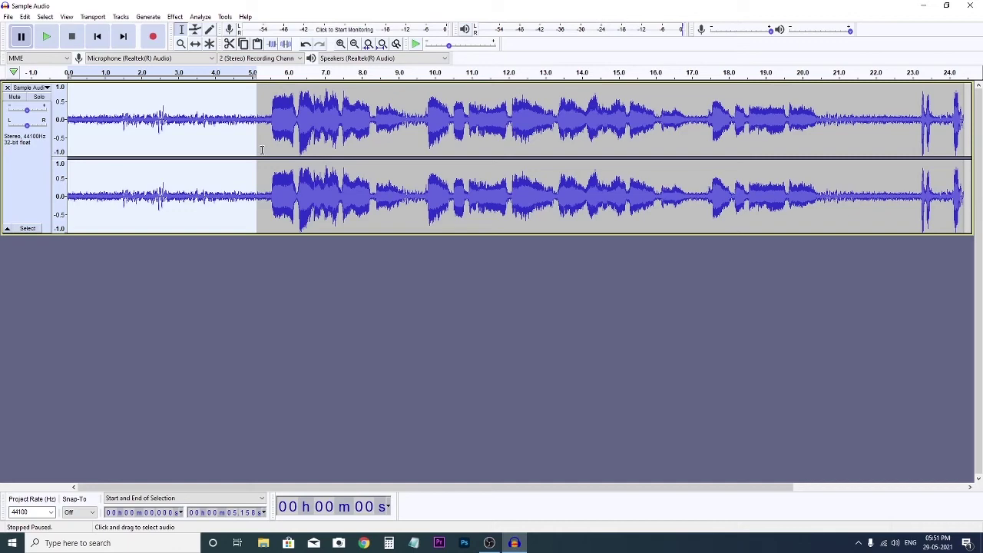
Select the 0–5.2 s noise-only stretch and capture it as the Noise Reduction noise profile.
{"action": "left_click_drag", "start_coordinate": [258, 151], "coordinate": [21, 202]}
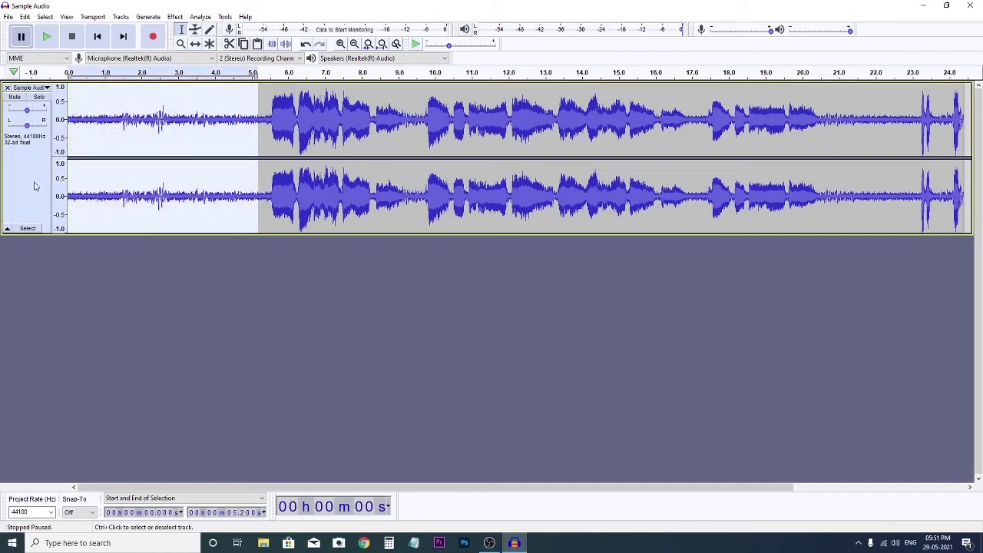
{"action": "left_click", "coordinate": [174, 17]}
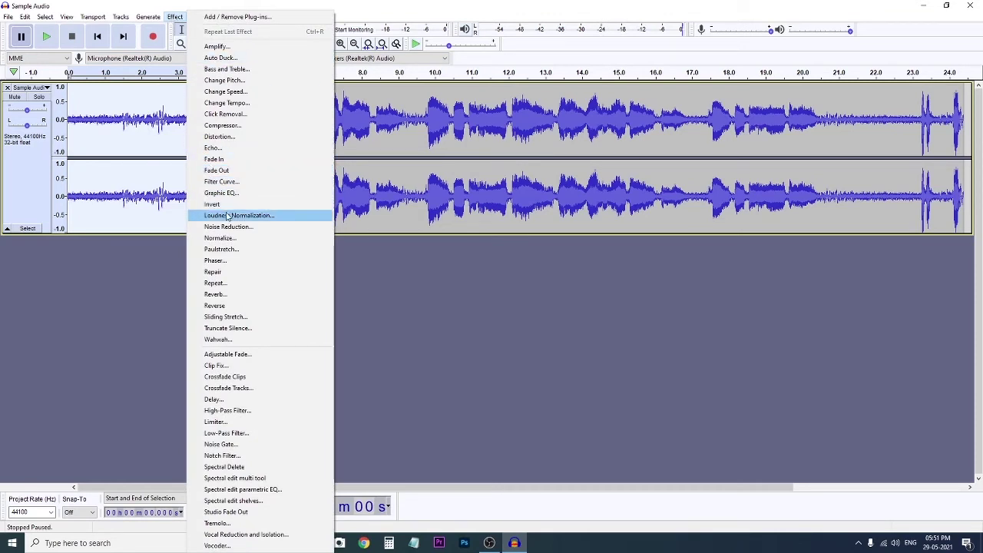
{"action": "left_click", "coordinate": [229, 228]}
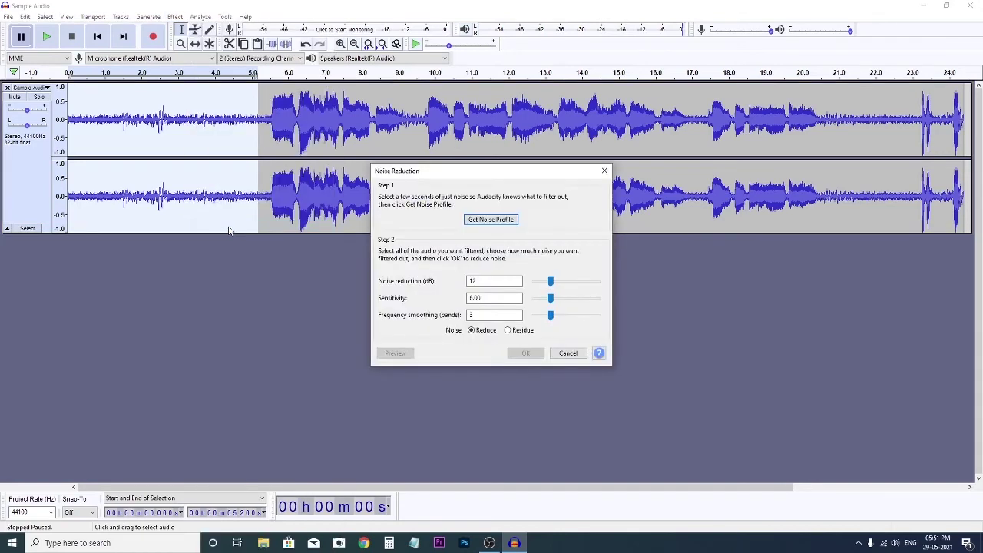
{"action": "left_click", "coordinate": [483, 222]}
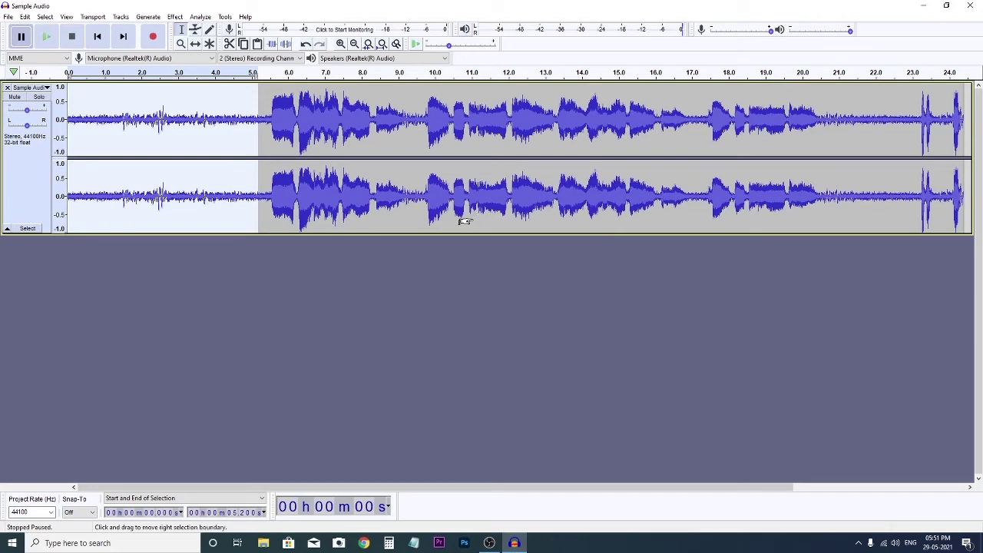
Select the whole track with Ctrl+A and apply Noise Reduction using the captured profile.
{"action": "key", "text": "ctrl+a"}
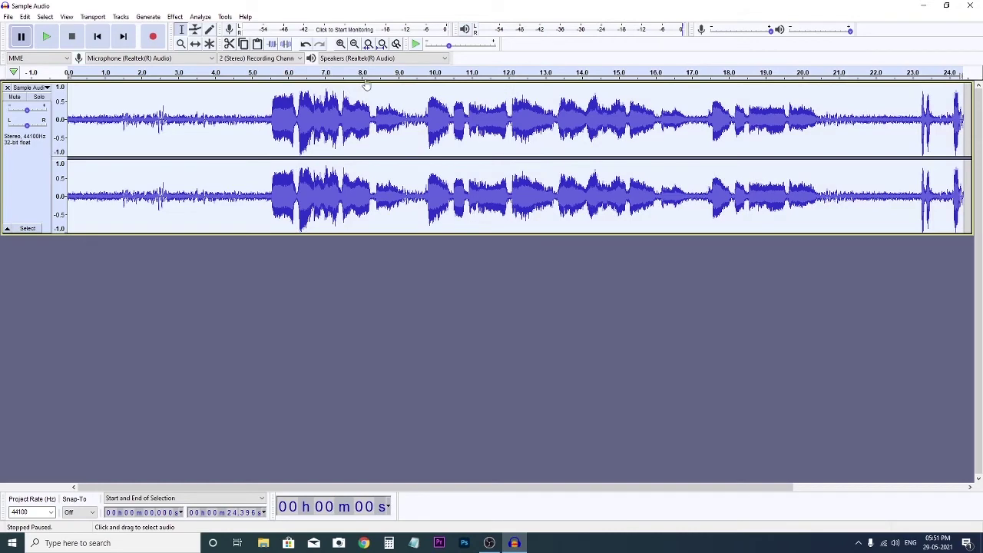
{"action": "left_click", "coordinate": [175, 17]}
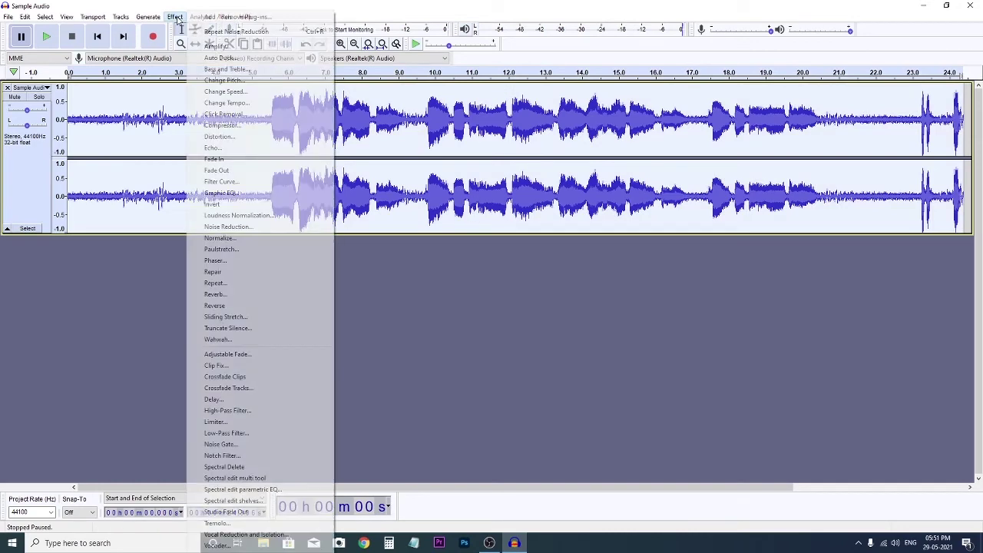
{"action": "left_click", "coordinate": [234, 227]}
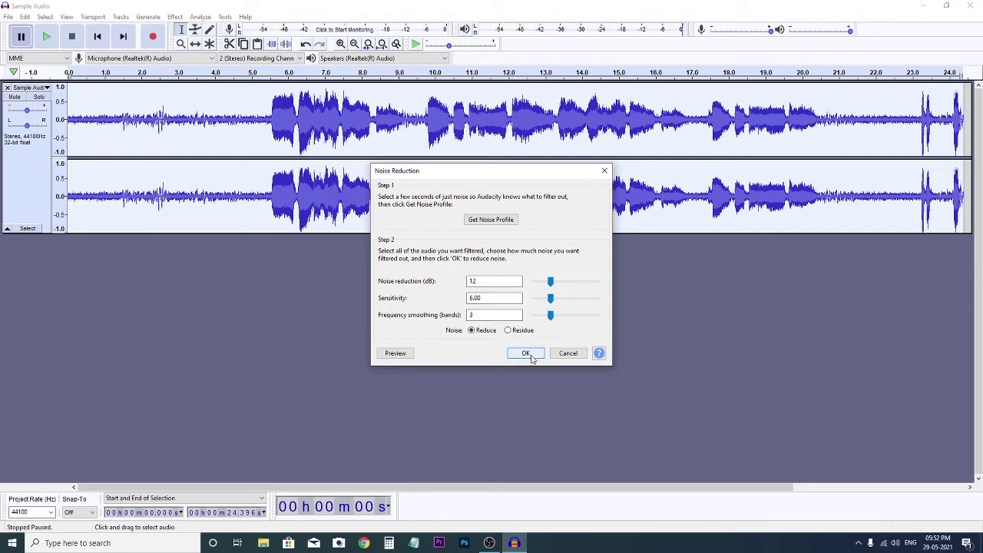
{"action": "left_click", "coordinate": [526, 354]}
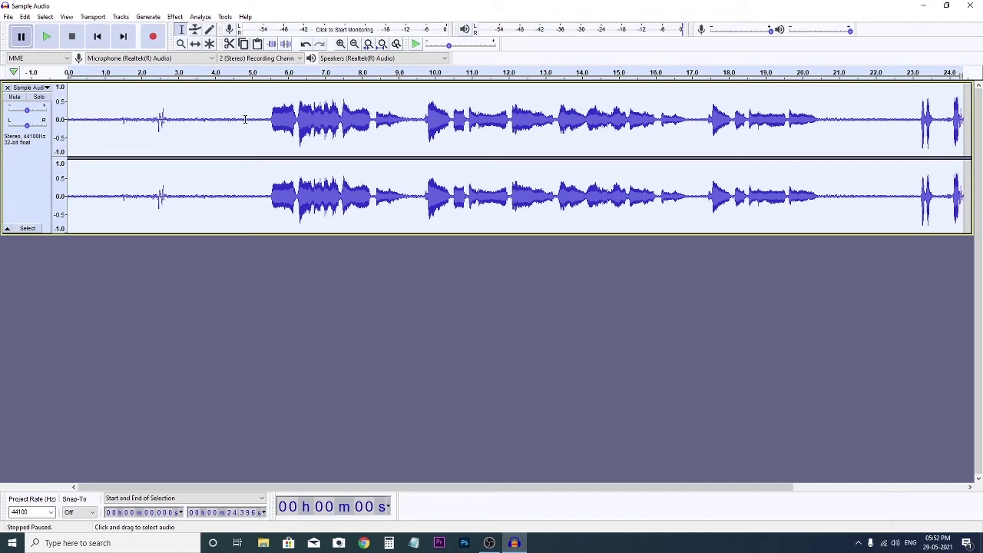
Reselect the whole recording and apply Noise Reduction to it a second time.
{"action": "left_click_drag", "start_coordinate": [244, 118], "coordinate": [68, 127]}
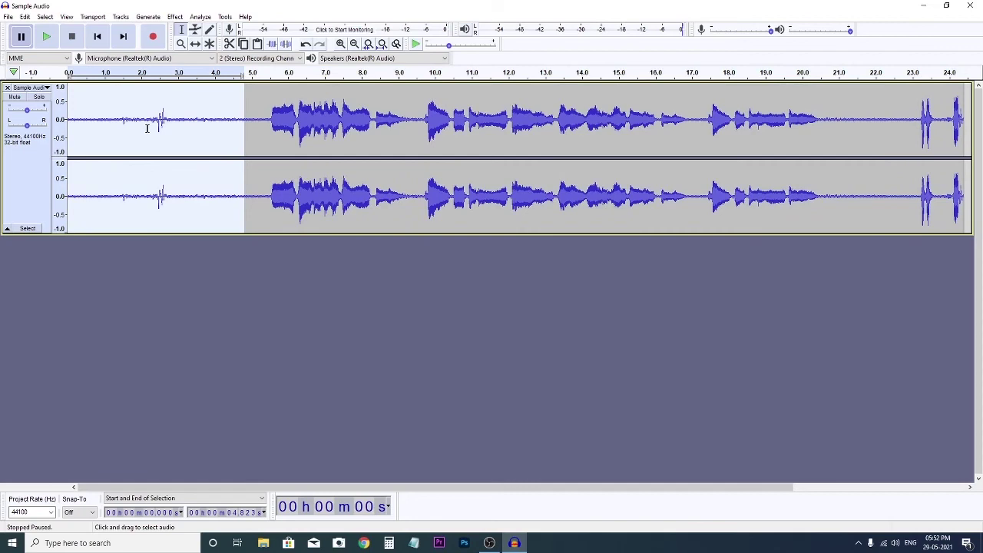
{"action": "left_click", "coordinate": [175, 16]}
{"action": "left_click", "coordinate": [482, 217]}
{"action": "double_click", "coordinate": [483, 218]}
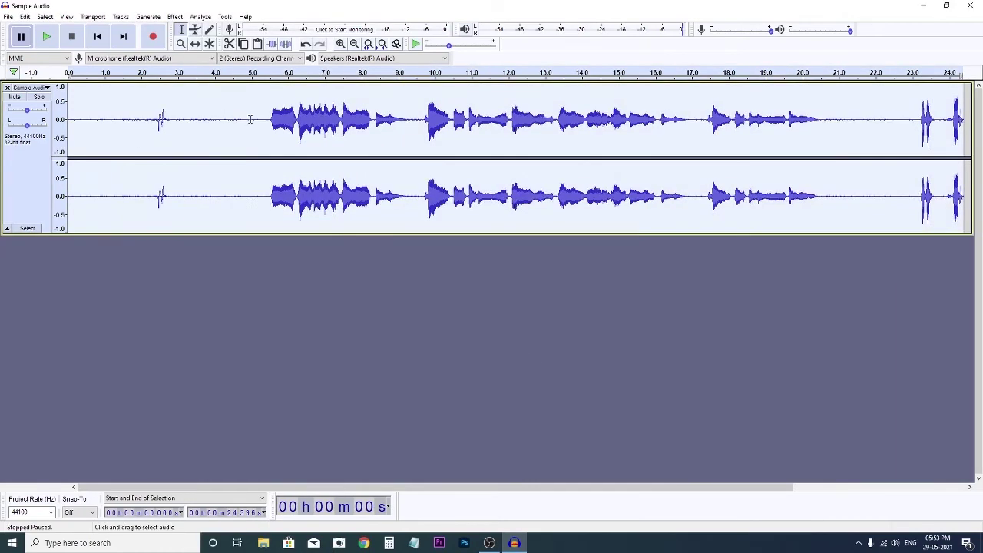
{"action": "left_click", "coordinate": [175, 16]}
{"action": "left_click", "coordinate": [181, 13]}
{"action": "left_click", "coordinate": [175, 16]}
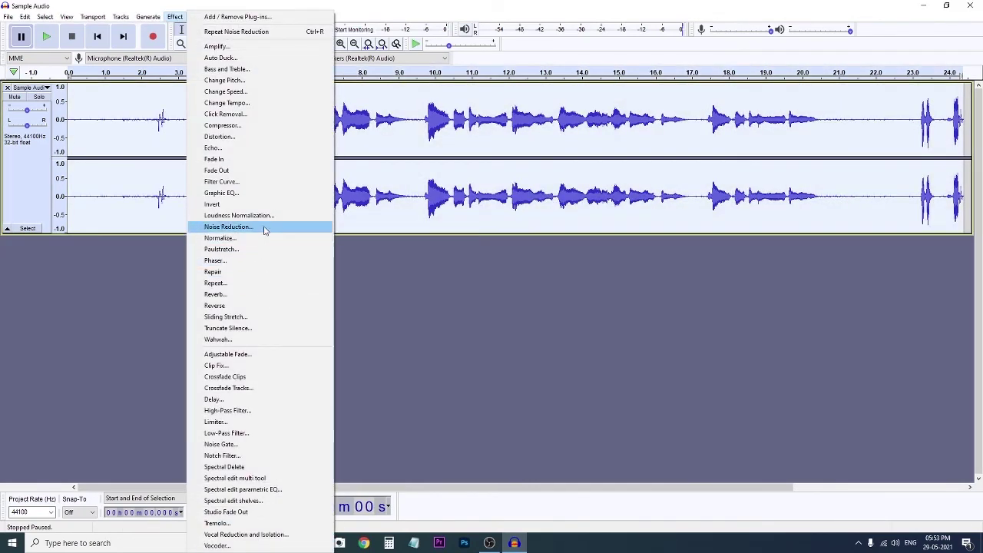
{"action": "left_click", "coordinate": [500, 223]}
{"action": "left_click_drag", "start_coordinate": [207, 123], "coordinate": [67, 123]}
{"action": "double_click", "coordinate": [202, 131]}
{"action": "left_click", "coordinate": [175, 16]}
{"action": "left_click", "coordinate": [223, 338]}
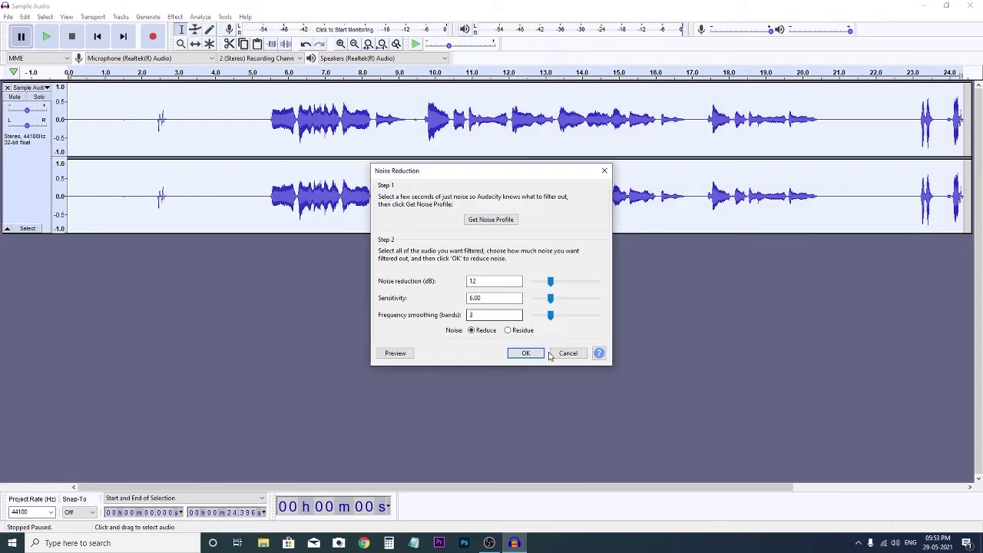
{"action": "left_click", "coordinate": [522, 351]}
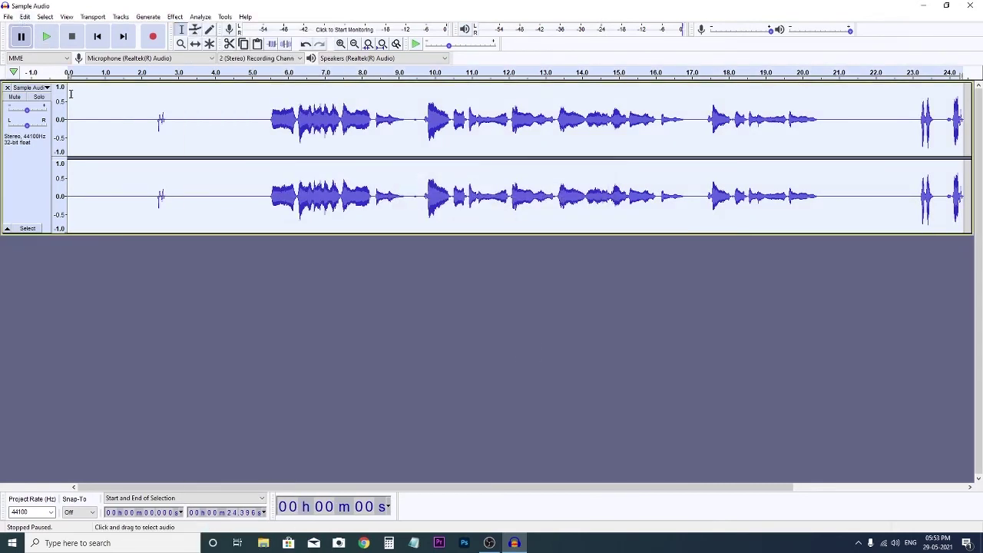
{"action": "left_click", "coordinate": [47, 37]}
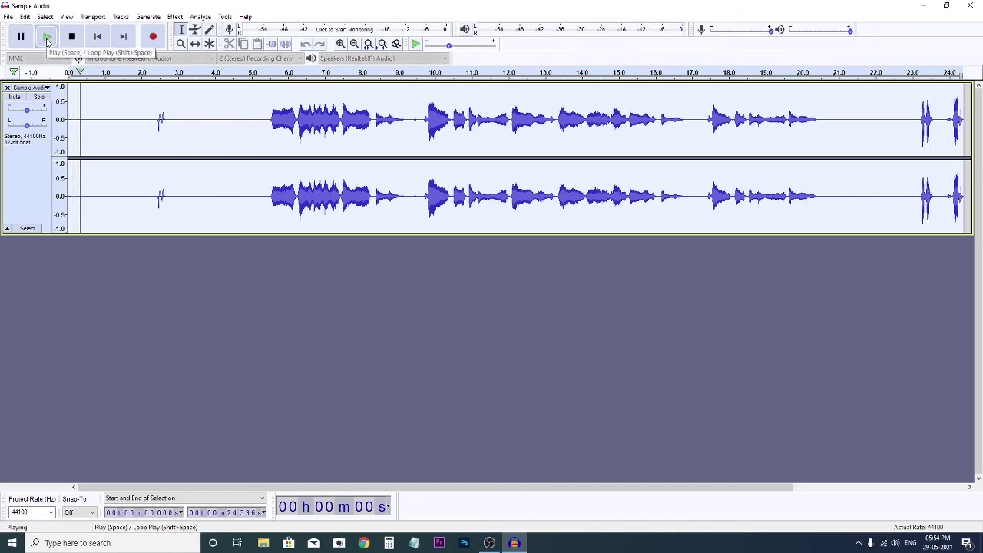